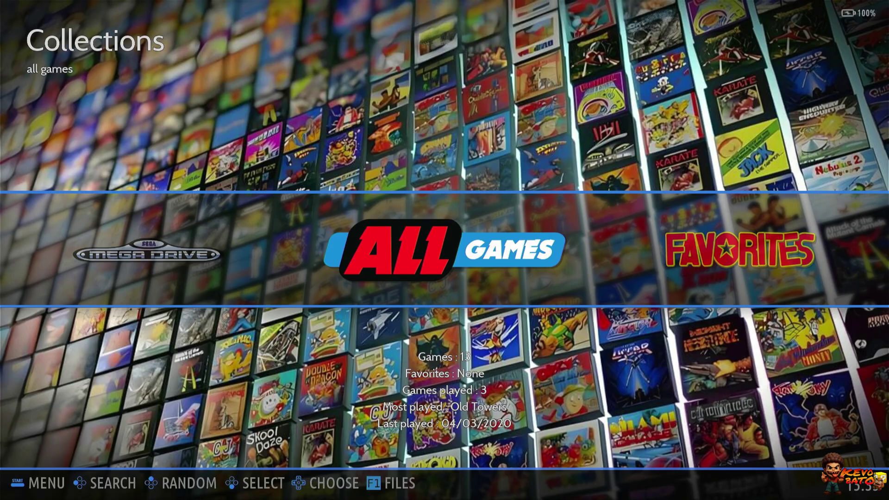
# Step: Turn on ENABLE WIFI in the Network Settings menu
pyautogui.press('Return')
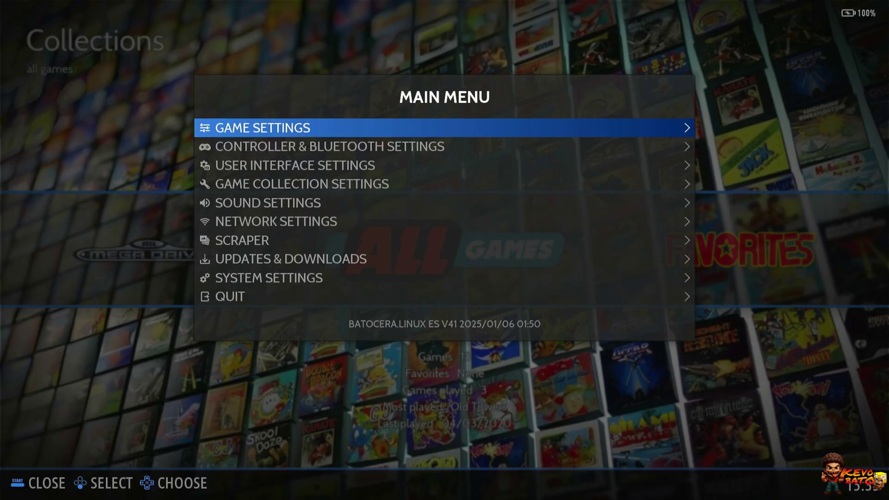
pyautogui.press('Down')
pyautogui.press('Down')
pyautogui.press('Down')
pyautogui.press('Down')
pyautogui.press('Down')
pyautogui.press('Return')
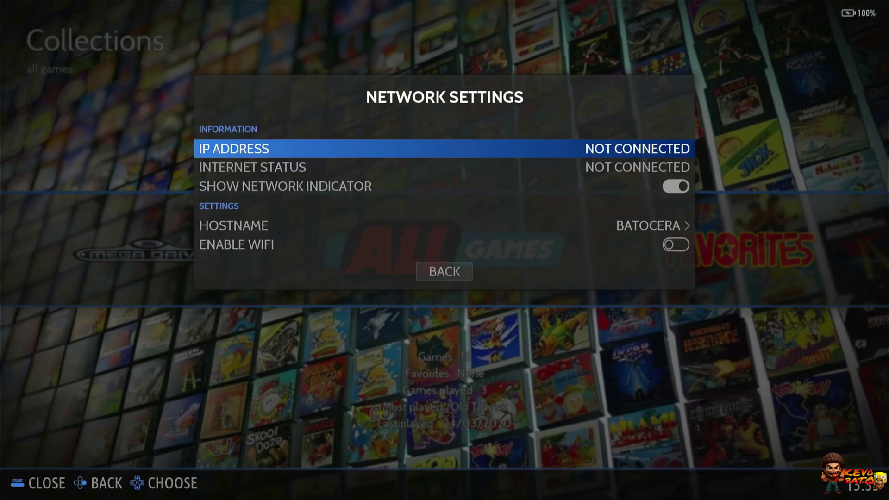
pyautogui.press('Down')
pyautogui.press('Down')
pyautogui.press('Down')
pyautogui.press('Down')
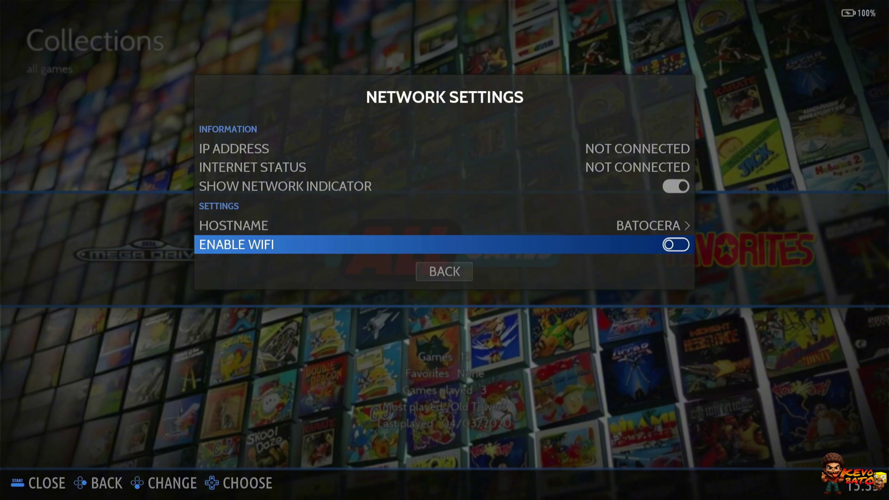
pyautogui.press('Return')
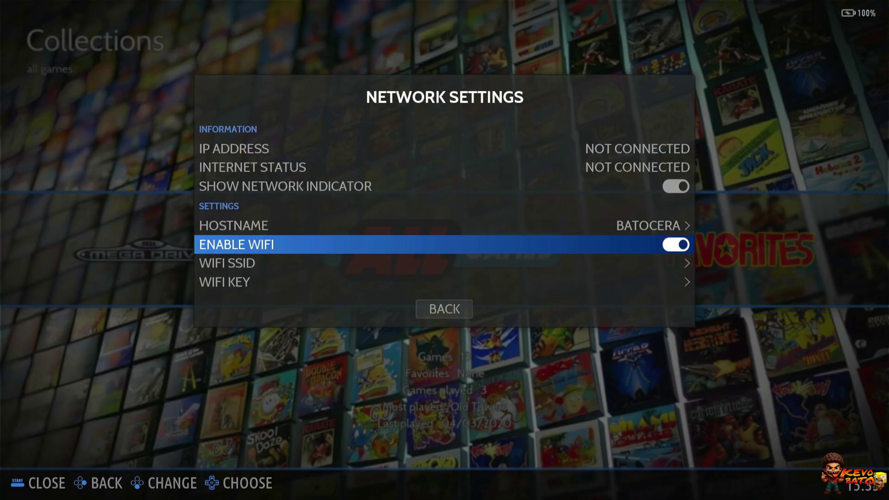
# Step: Choose a wireless network under WIFI SSID and exit back to the collections
pyautogui.press('Down')
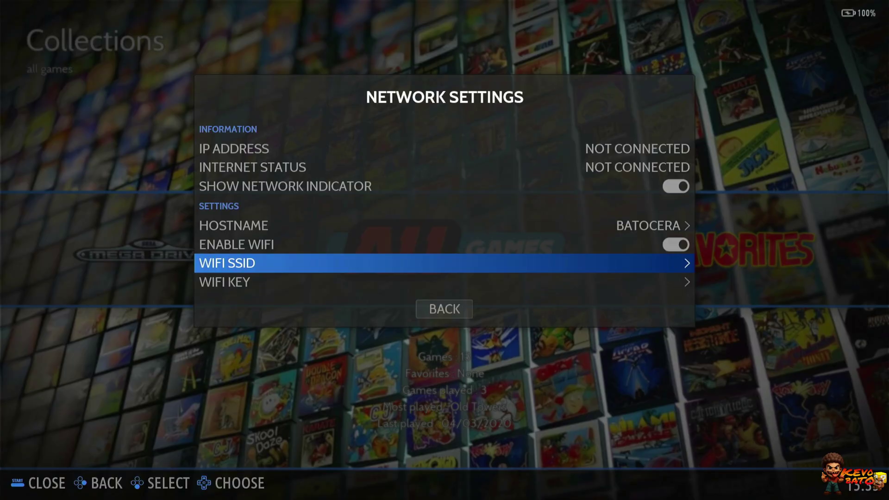
pyautogui.press('Return')
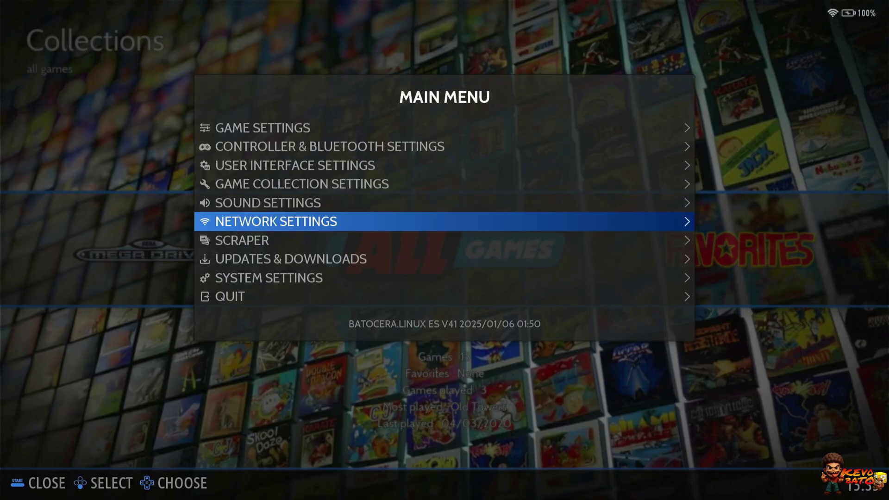
pyautogui.press('Escape')
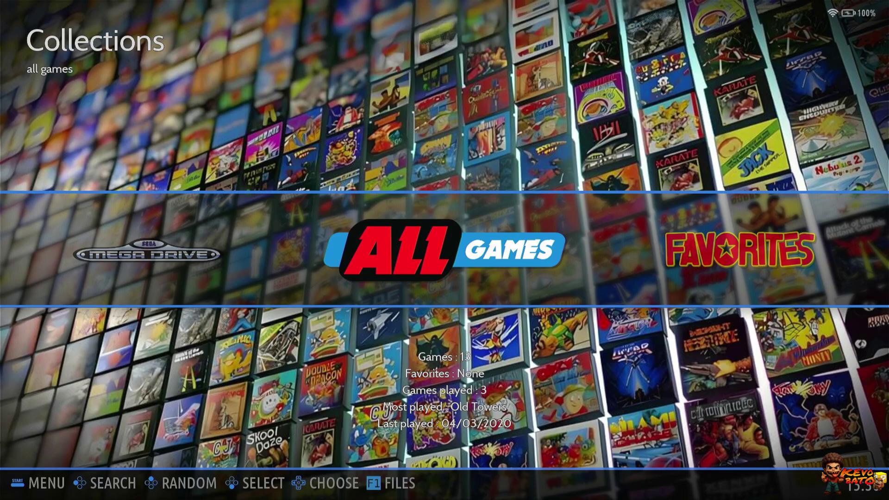
# Step: Scroll the system carousel to Game Boy Advance and bring up the file manager on /userdata
pyautogui.press('Left')
pyautogui.press('Left')
pyautogui.press('Left')
pyautogui.press('Left')
pyautogui.press('Left')
pyautogui.press('Left')
pyautogui.press('Left')
pyautogui.press('Left')
pyautogui.press('Left')
pyautogui.press('Left')
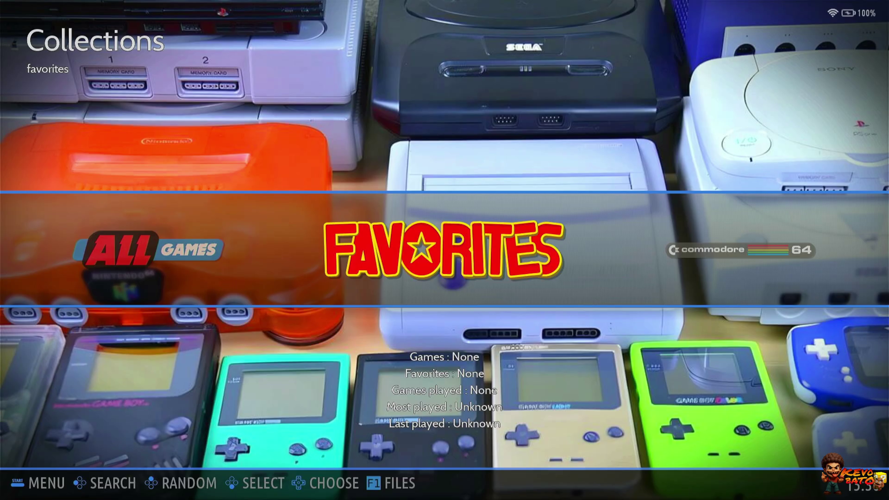
pyautogui.press('Left')
pyautogui.press('Left')
pyautogui.press('Left')
pyautogui.press('Left')
pyautogui.press('Left')
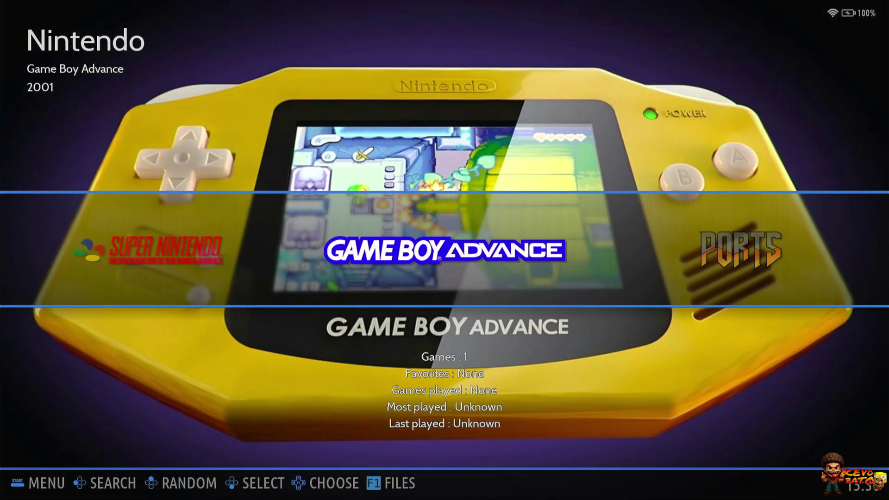
pyautogui.press('F1')
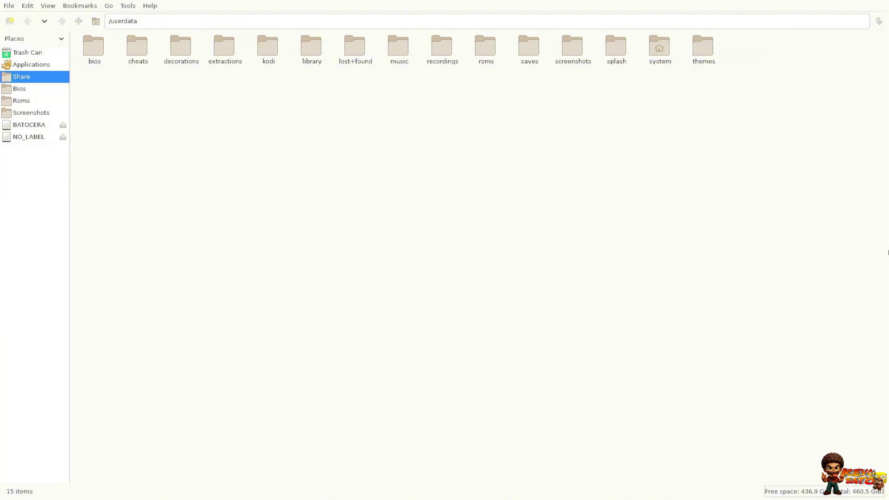
# Step: Start the xterm terminal from the Applications folder in the Places pane
pyautogui.click(32, 65)
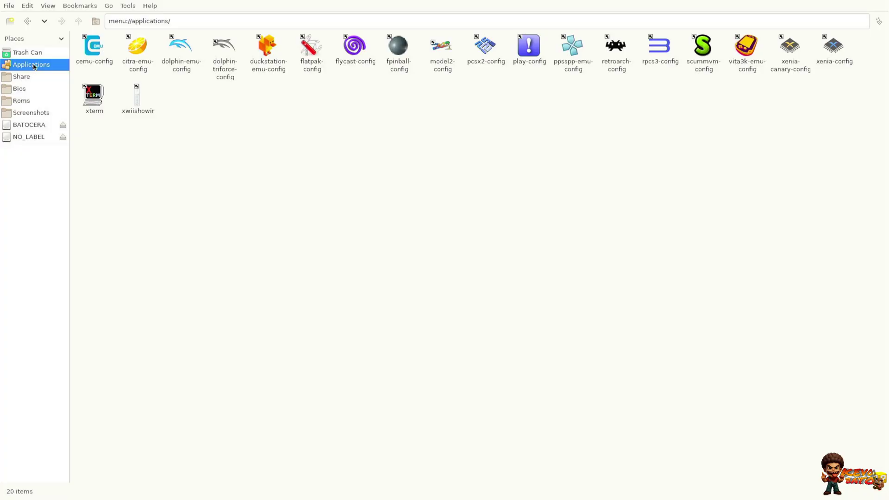
pyautogui.click(98, 111)
pyautogui.doubleClick(99, 111)
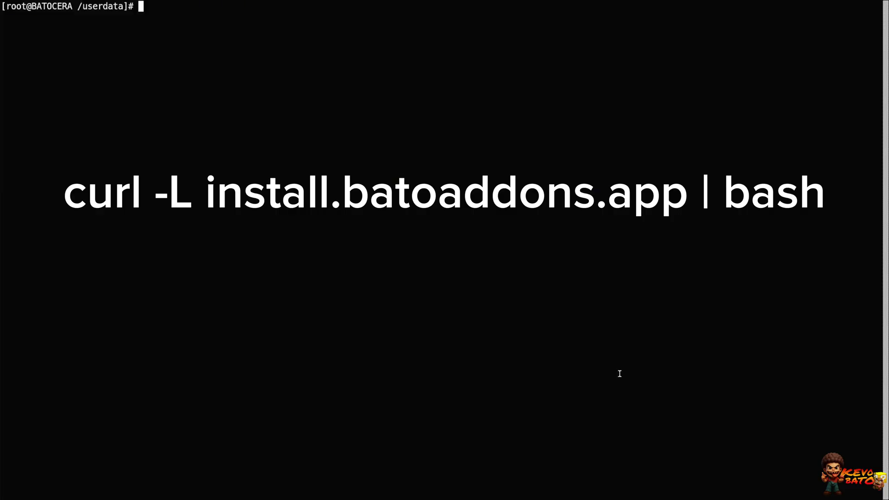
# Step: Run curl -L install.batoaddons.app | bash until installation completes, then exit the terminal
pyautogui.write('curl -L install.')
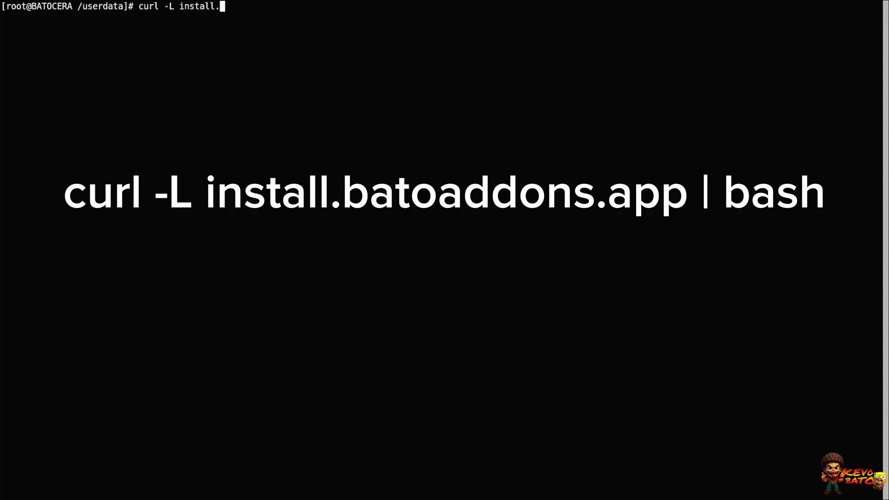
pyautogui.write('batoaddons.app | bash')
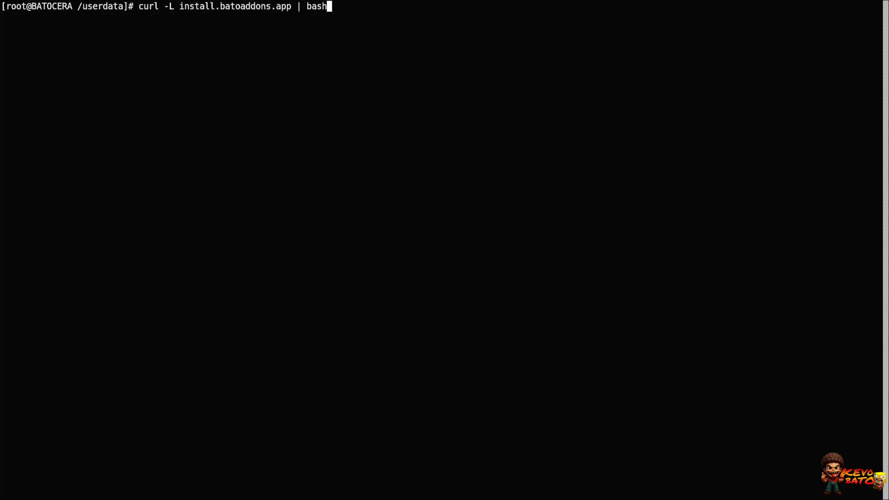
pyautogui.press('Return')
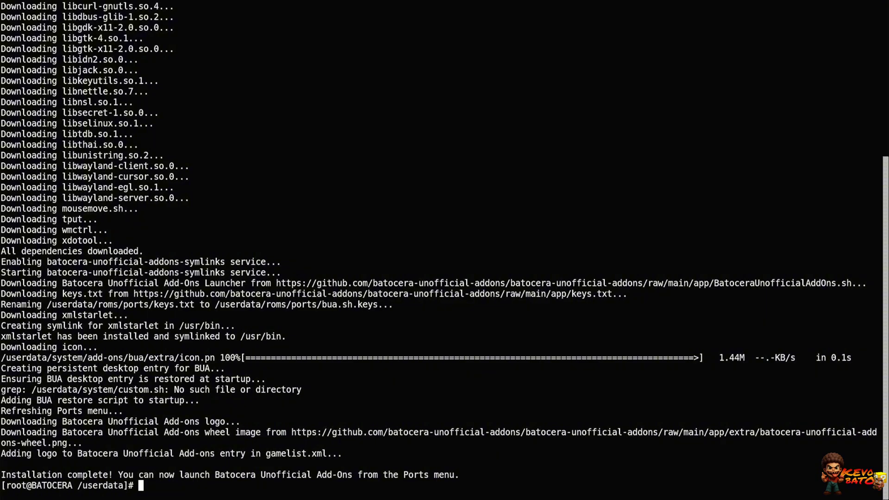
pyautogui.write('exit')
# Step: Launch Batocera Unofficial Add Ons and install DESKTOP_FOR_BATOCERA from System Utilities
pyautogui.press('Return')
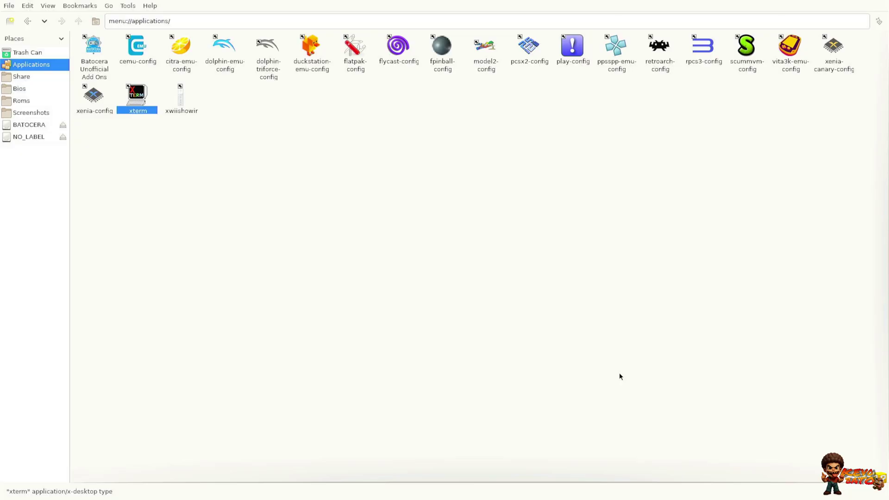
pyautogui.doubleClick(90, 69)
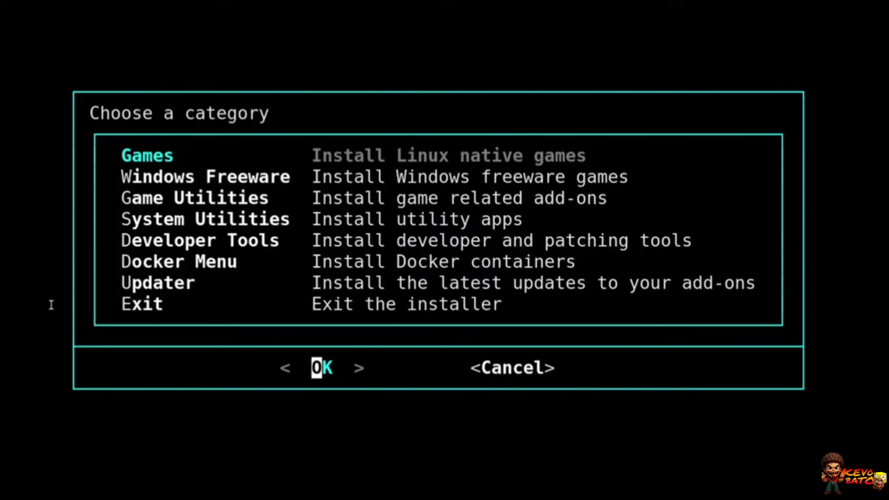
pyautogui.press('Down')
pyautogui.press('Down')
pyautogui.press('Down')
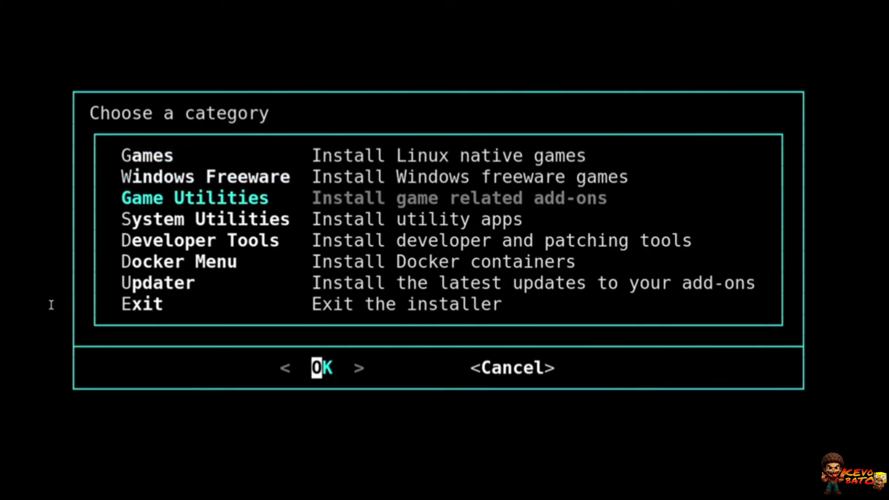
pyautogui.press('Return')
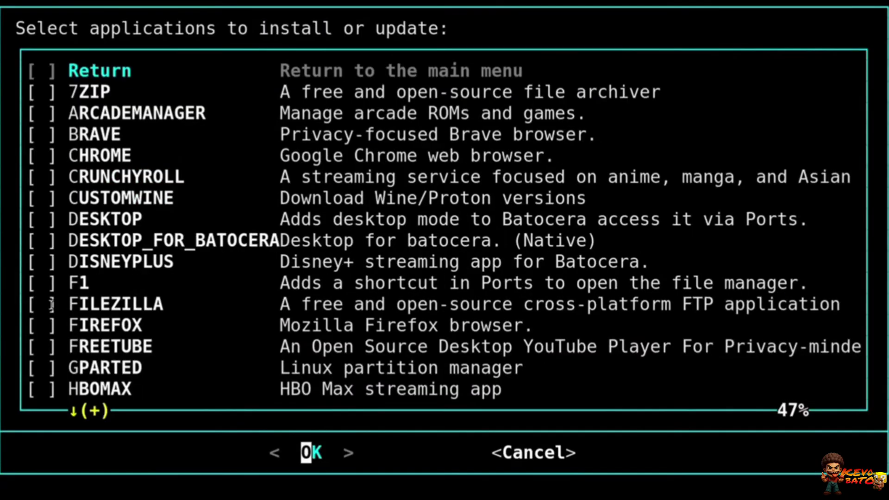
pyautogui.press('Down')
pyautogui.press('Down')
pyautogui.press('Down')
pyautogui.press('Down')
pyautogui.press('Down')
pyautogui.press('Down')
pyautogui.press('Down')
pyautogui.press('Down')
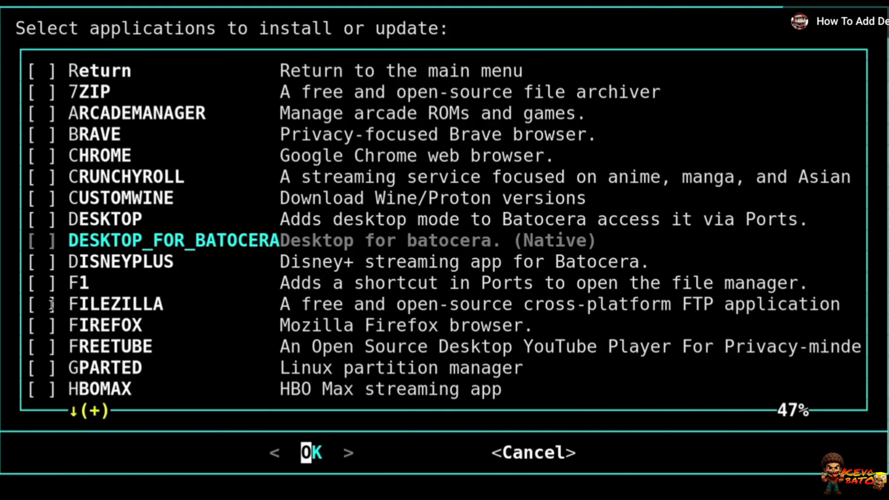
pyautogui.press('space')
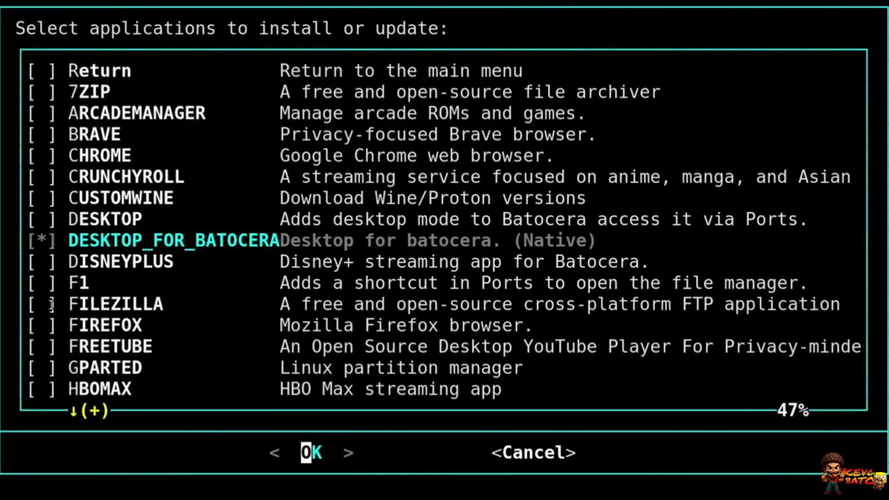
pyautogui.press('Return')
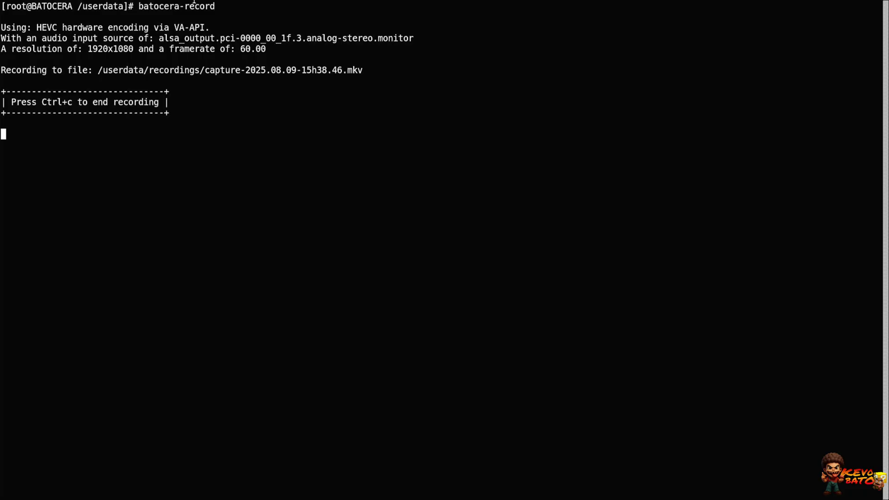
# Step: Switch back to EmulationStation, return to Game Boy Advance, and launch Files with F1
pyautogui.hotkey('alt', 'Tab')
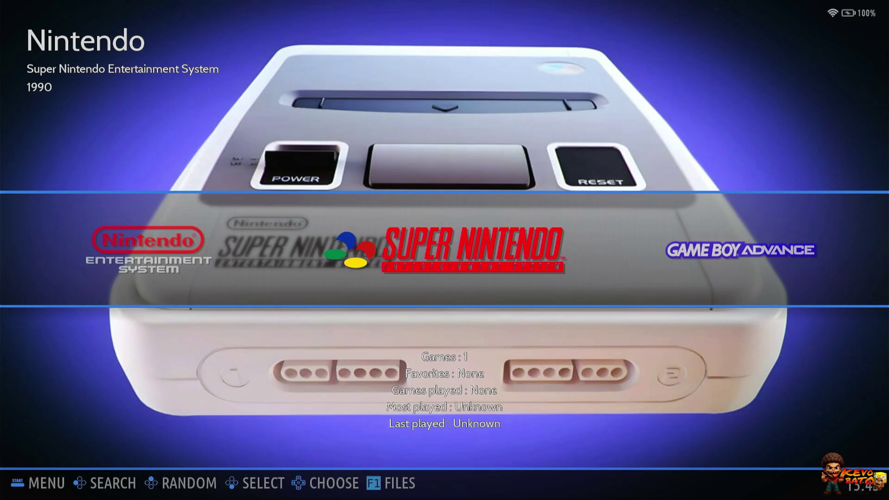
pyautogui.press('Right')
pyautogui.press('Right')
pyautogui.press('Right')
pyautogui.press('Right')
pyautogui.press('Right')
pyautogui.press('Right')
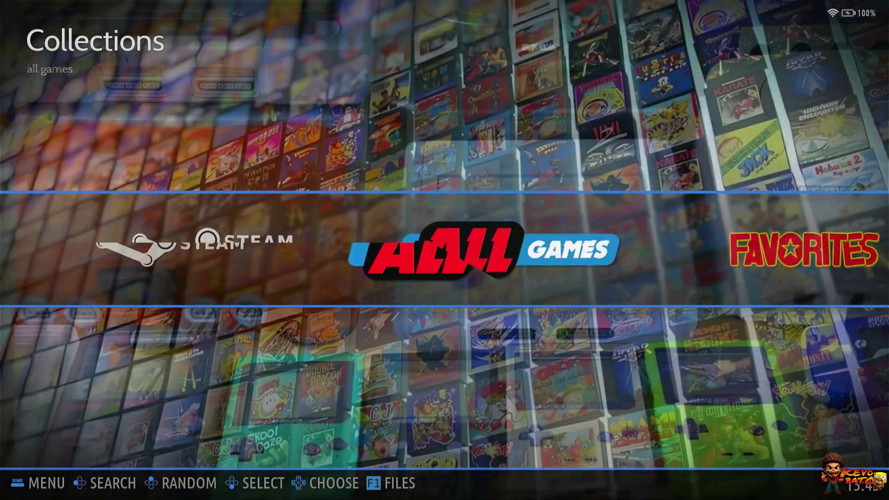
pyautogui.press('Left')
pyautogui.press('Left')
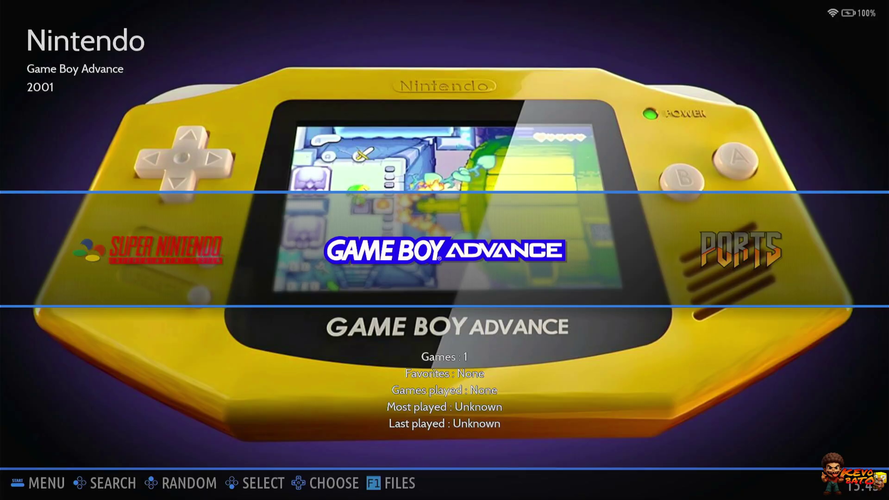
pyautogui.press('F1')
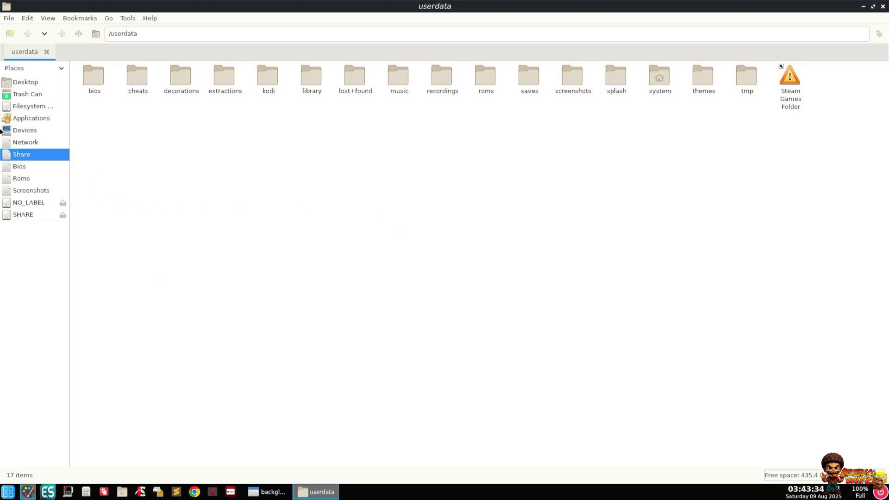
# Step: Launch the add-ons installer and install JDOWNLOADER from the System Utilities checklist
pyautogui.click(32, 119)
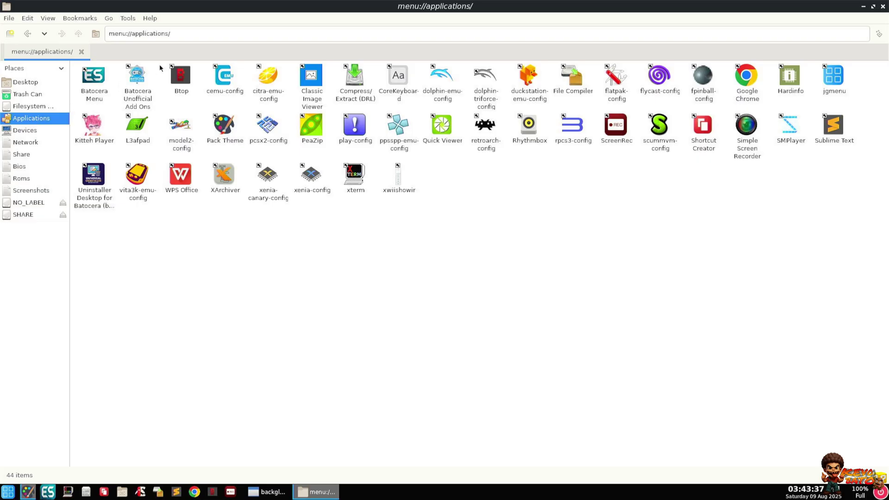
pyautogui.doubleClick(137, 93)
pyautogui.press('Down')
pyautogui.press('Down')
pyautogui.press('Down')
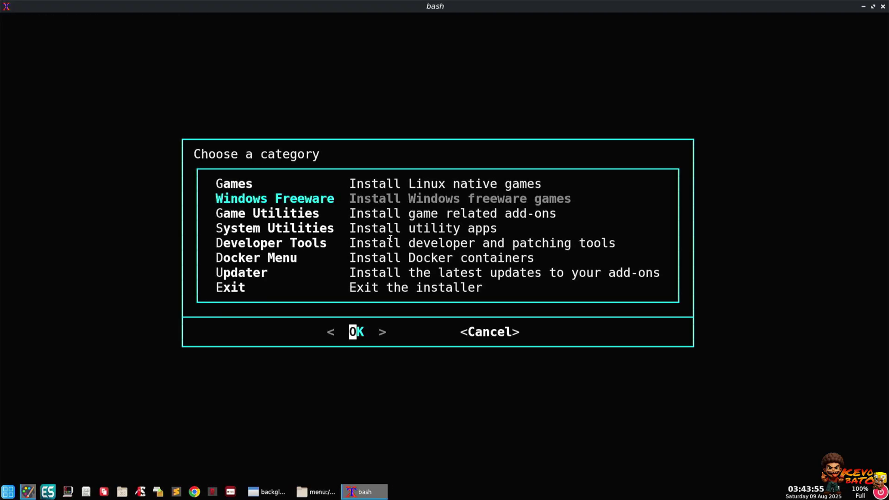
pyautogui.press('Return')
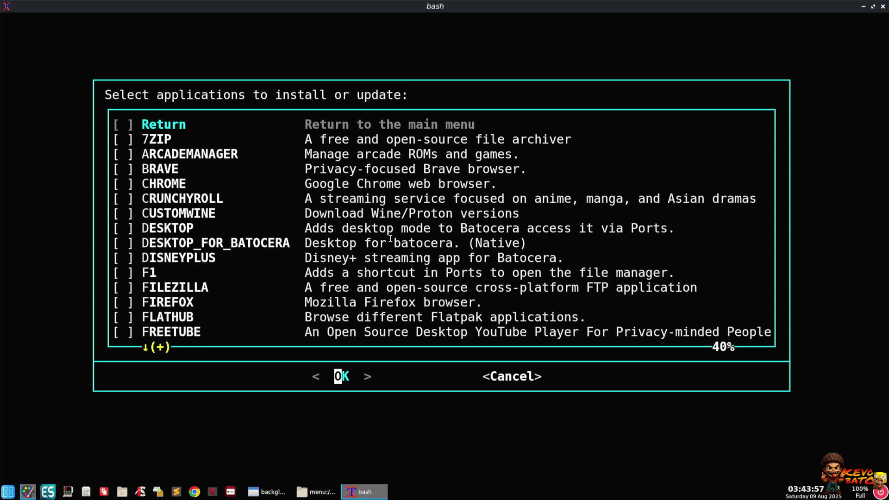
pyautogui.press('Down')
pyautogui.press('Down')
pyautogui.press('Down')
pyautogui.press('Down')
pyautogui.press('Down')
pyautogui.press('Down')
pyautogui.press('Down')
pyautogui.press('Down')
pyautogui.press('Down')
pyautogui.press('Down')
pyautogui.press('Down')
pyautogui.press('Down')
pyautogui.press('Down')
pyautogui.press('Down')
pyautogui.press('Down')
pyautogui.press('Down')
pyautogui.press('Down')
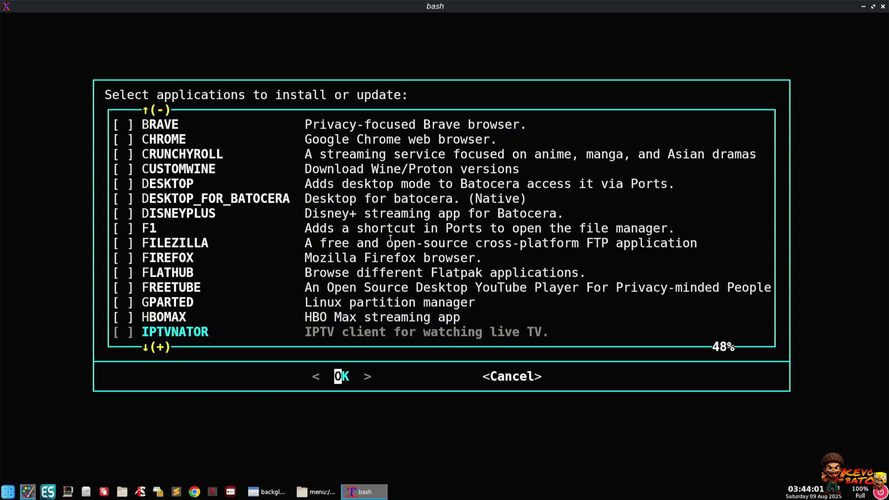
pyautogui.press('Down')
pyautogui.press('Down')
pyautogui.press('Down')
pyautogui.press('Up')
pyautogui.press('Up')
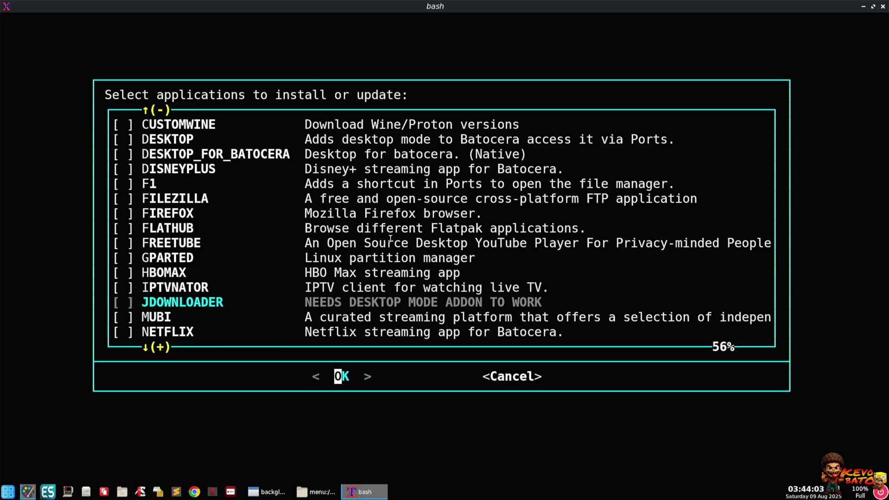
pyautogui.press('space')
pyautogui.press('Return')
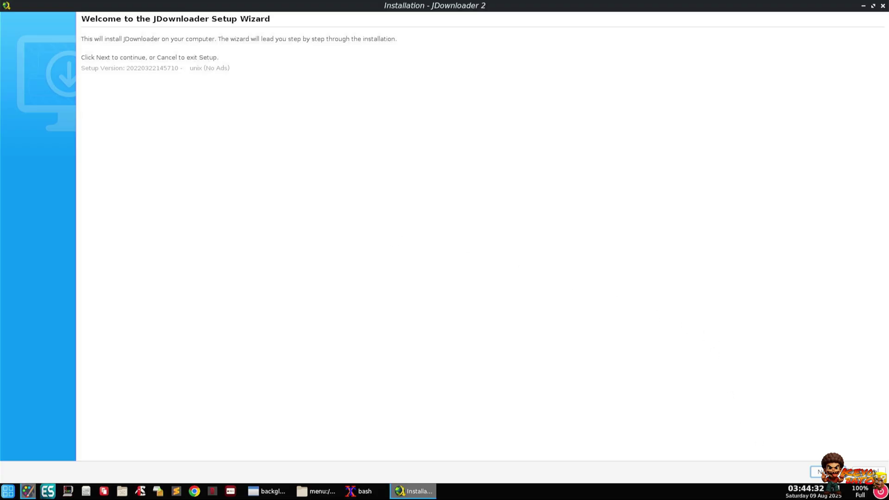
# Step: Accept the welcome, license and /userdata/system/jd2 destination pages, then dismiss the browser error
pyautogui.click(822, 472)
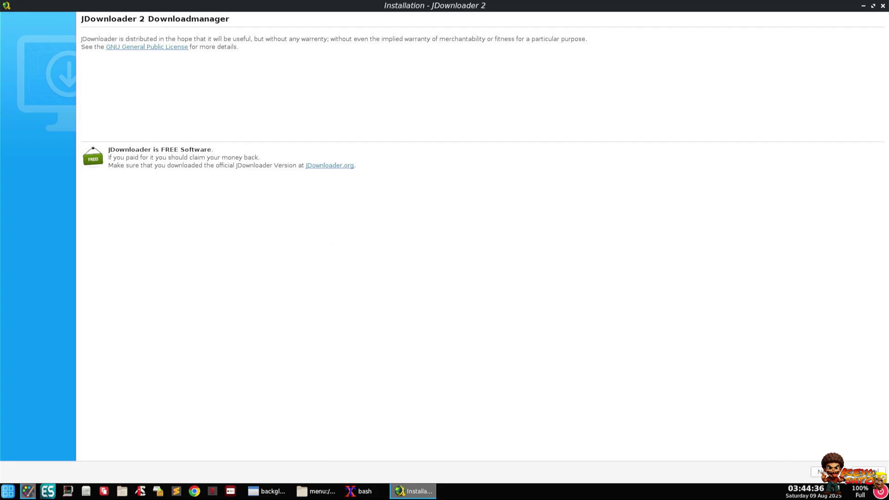
pyautogui.click(821, 471)
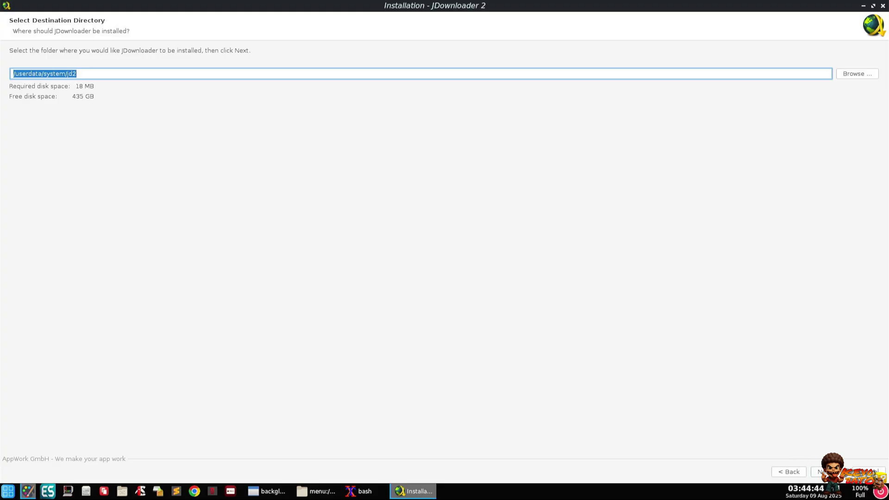
pyautogui.click(817, 472)
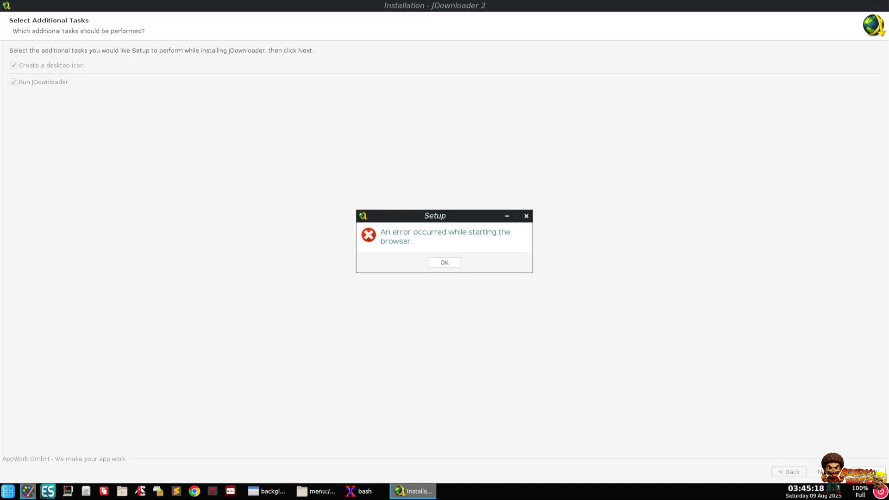
pyautogui.click(449, 262)
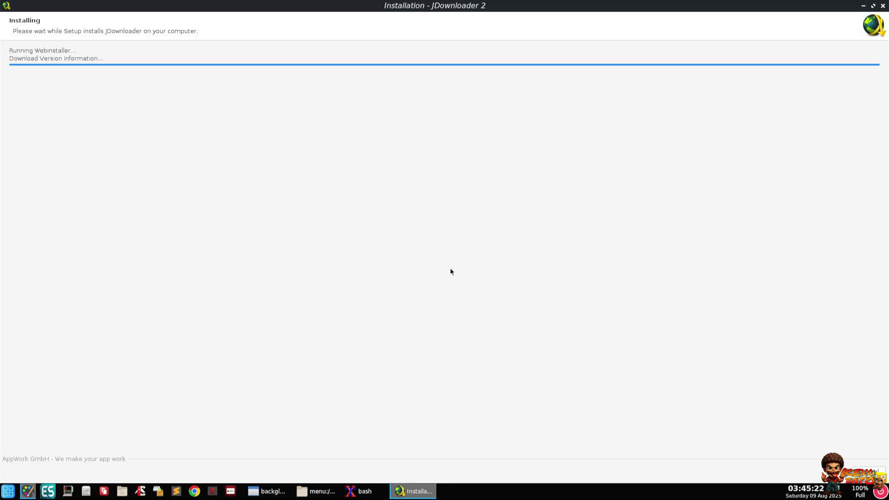